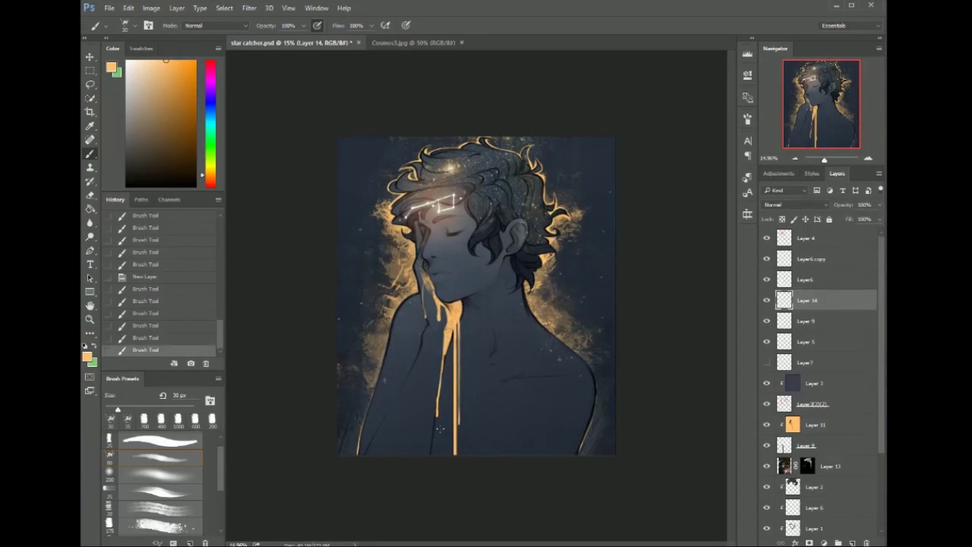
# Compare star catcher.psd with the Layer 13 star texture hidden and shown, and save the file.
pyautogui.click(405, 43)
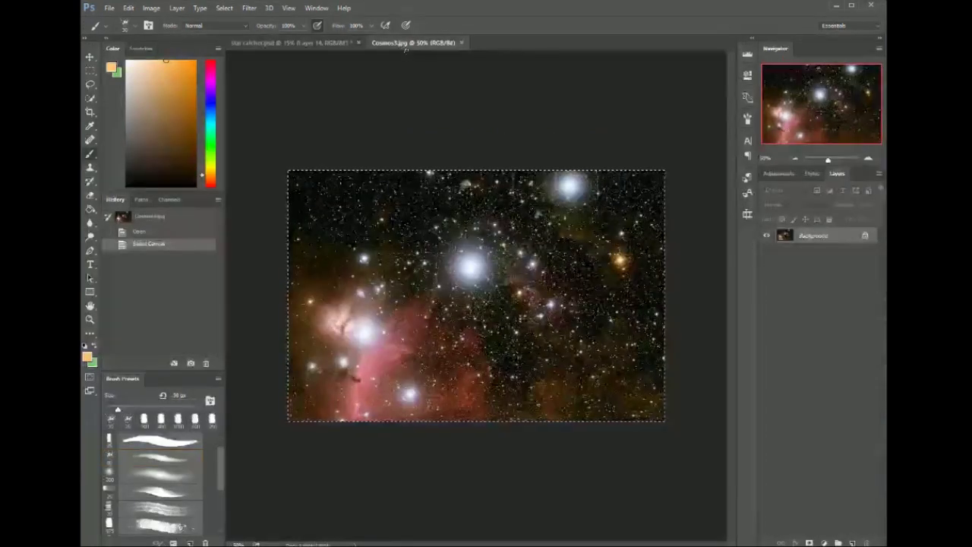
pyautogui.click(338, 43)
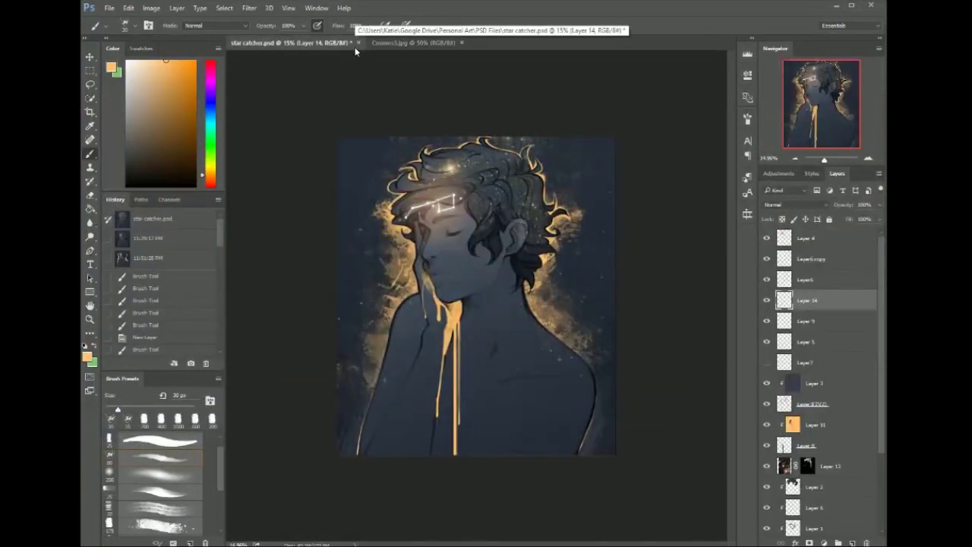
pyautogui.click(784, 467)
pyautogui.click(767, 466)
pyautogui.click(767, 466)
pyautogui.click(767, 467)
pyautogui.click(767, 466)
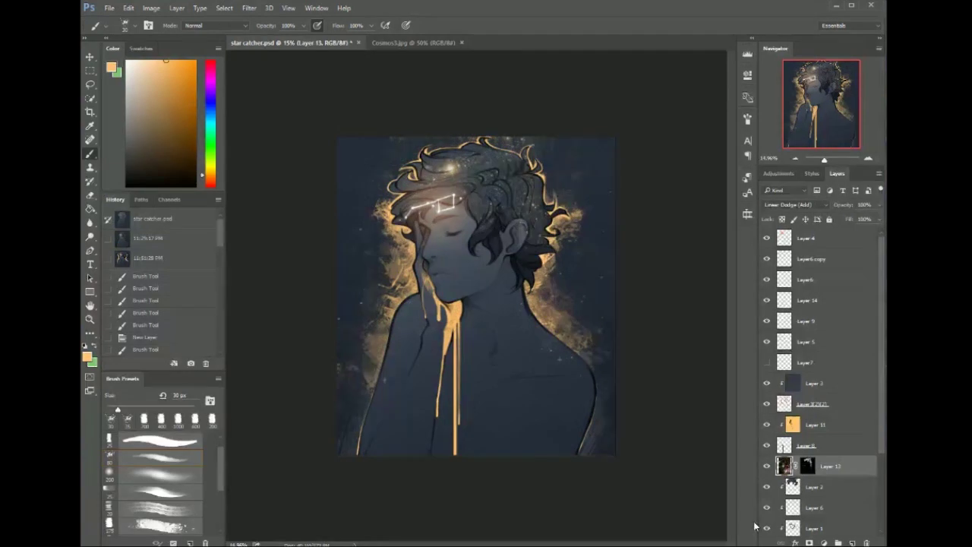
pyautogui.hotkey('ctrl', 's')
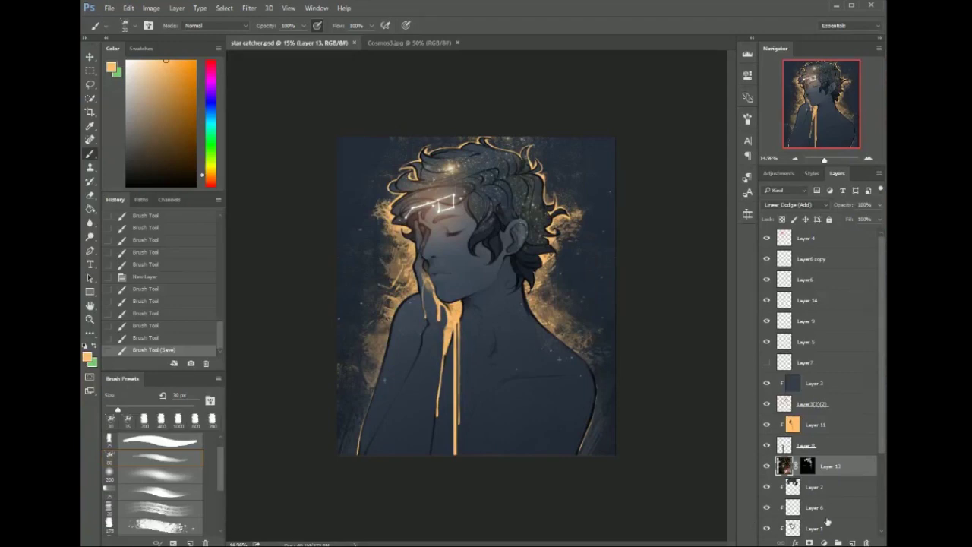
# Open rose2.jpg from the Tumblr Resolution folder inside Personal Art.
pyautogui.click(111, 8)
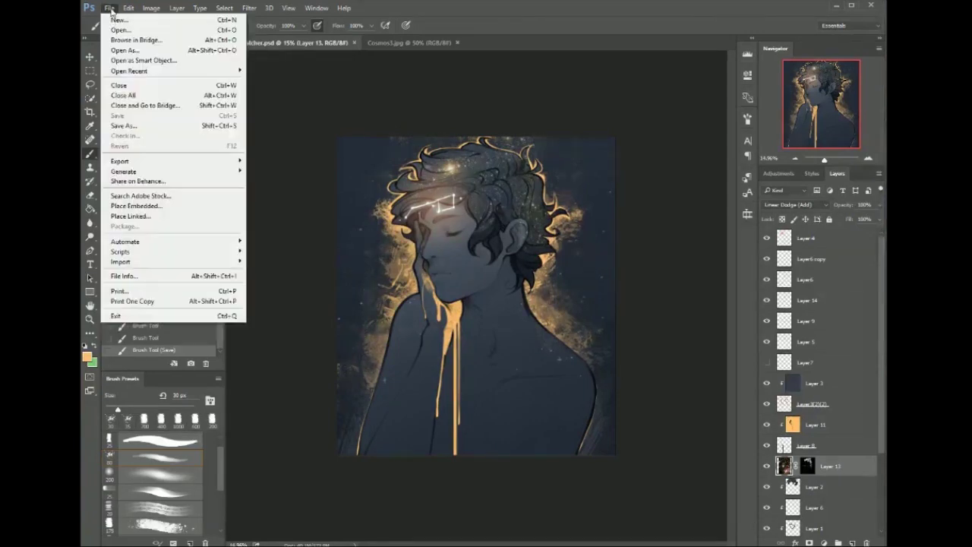
pyautogui.click(118, 31)
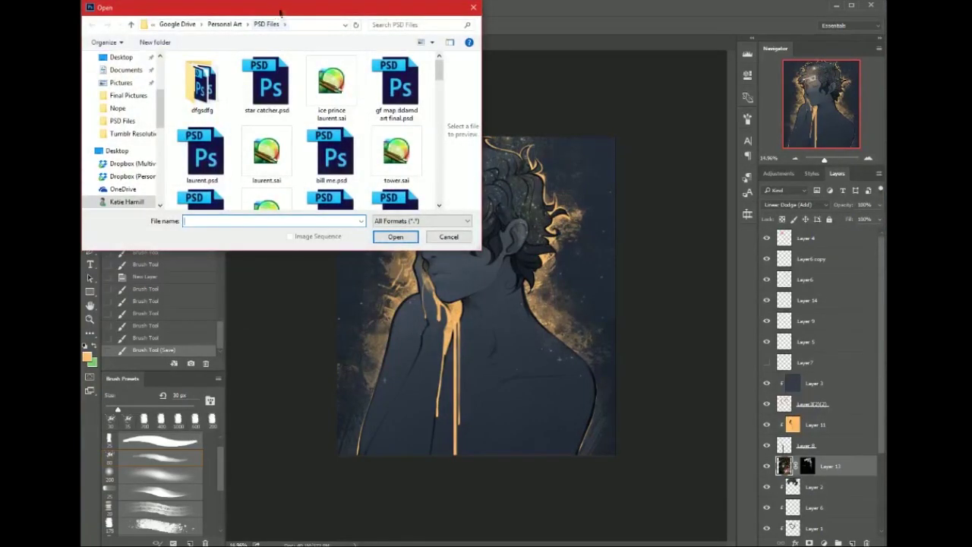
pyautogui.click(366, 106)
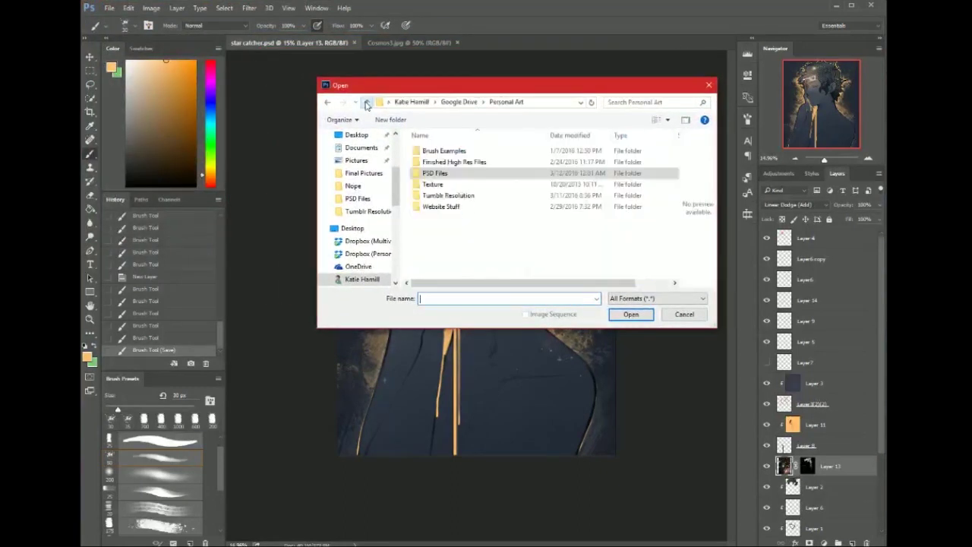
pyautogui.doubleClick(486, 189)
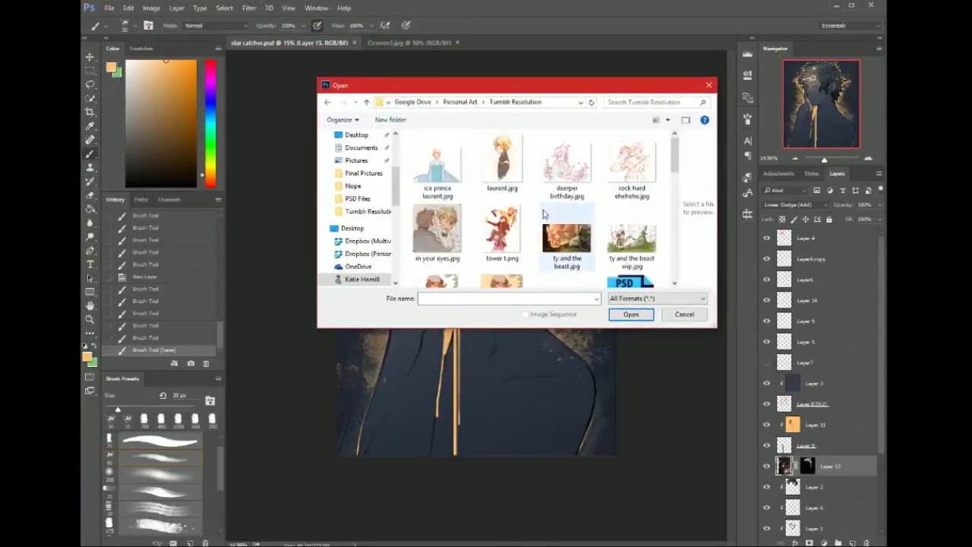
pyautogui.scroll(-1, 543, 216)
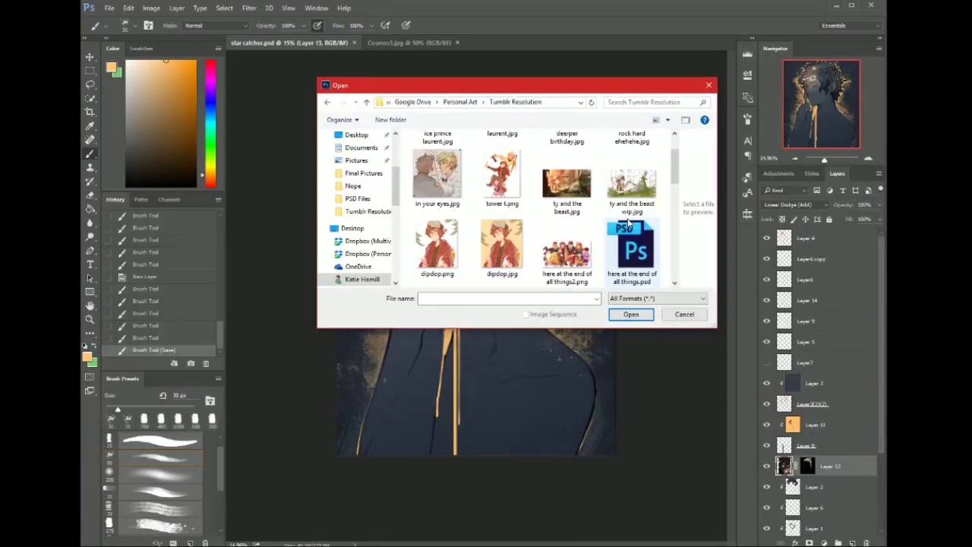
pyautogui.scroll(-1, 629, 220)
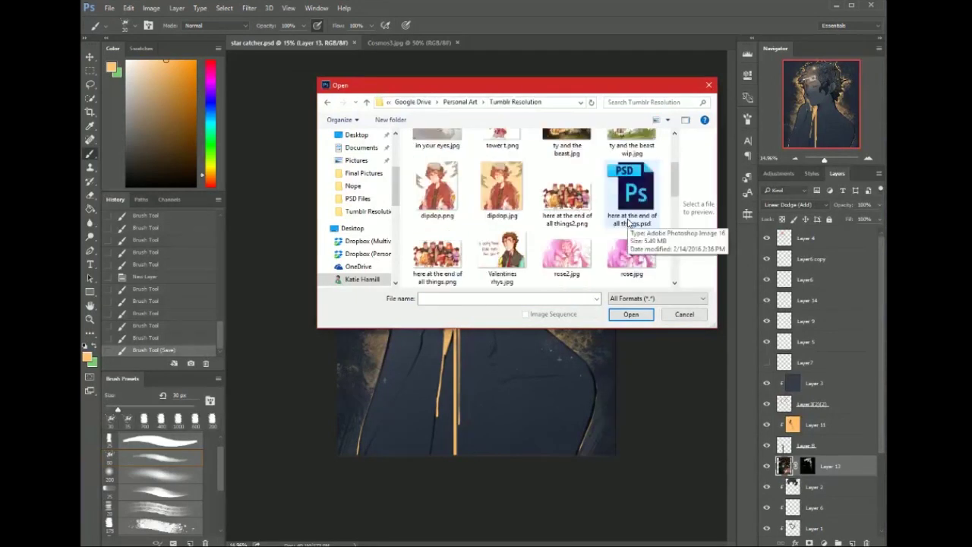
pyautogui.doubleClick(572, 255)
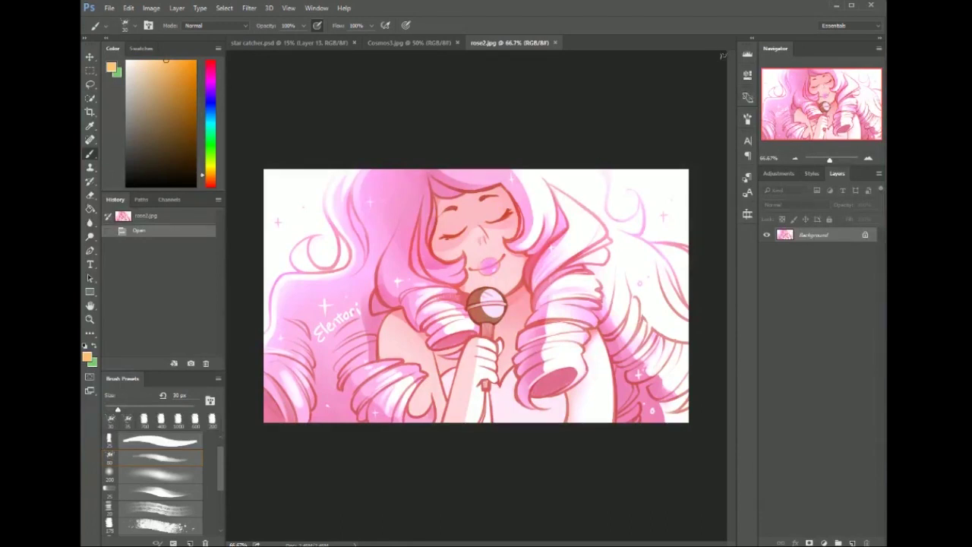
# Check the image size settings of the Cosmos3.jpg star photo without changing them.
pyautogui.hotkey('ctrl', 'a')
pyautogui.click(430, 44)
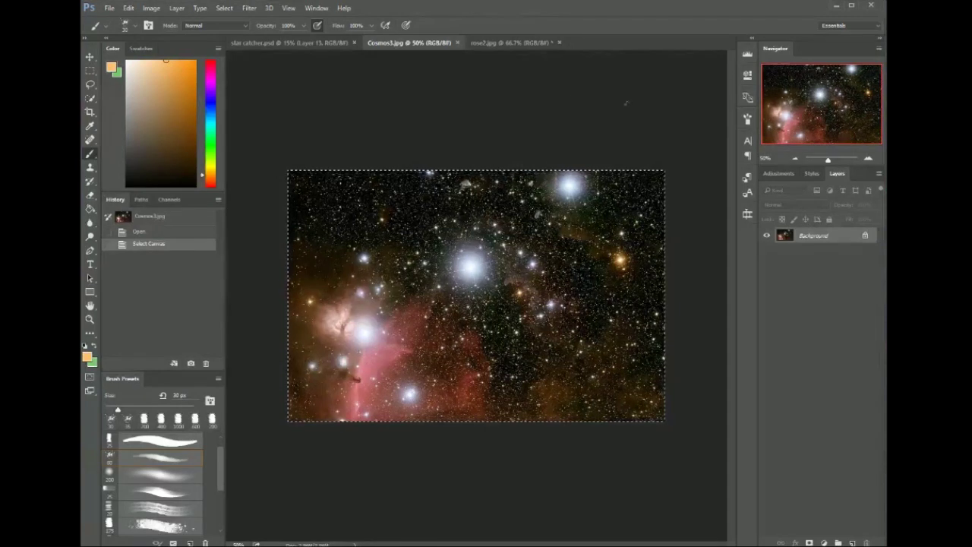
pyautogui.click(152, 7)
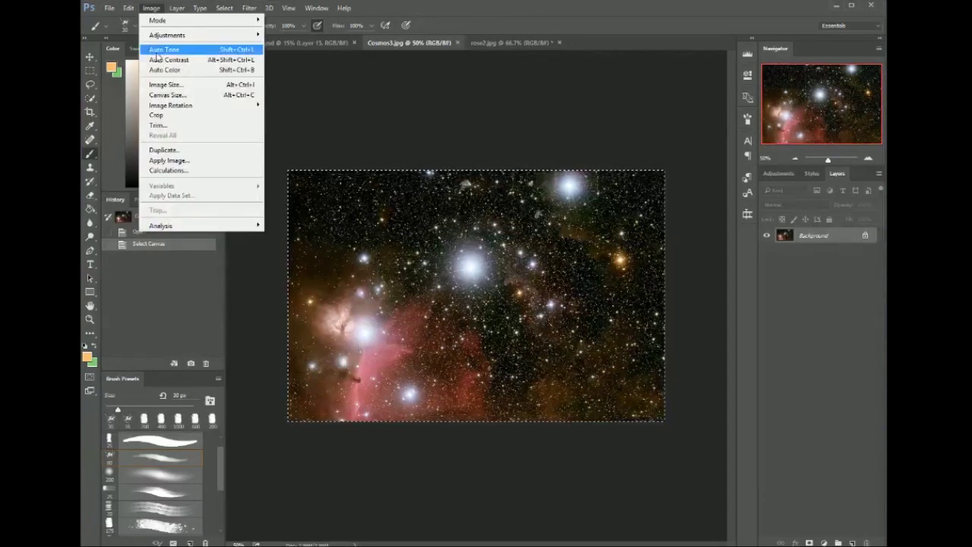
pyautogui.click(175, 83)
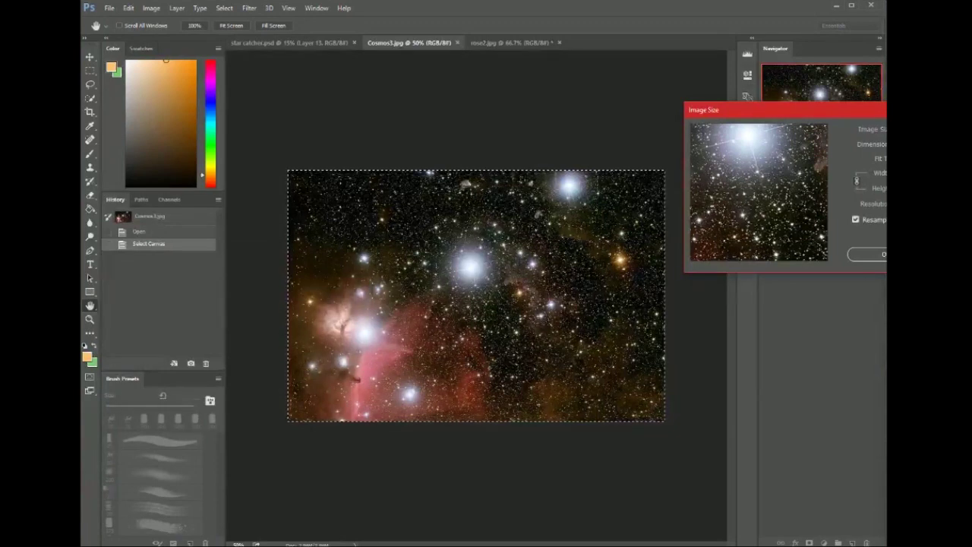
pyautogui.press('Escape')
pyautogui.press('b')
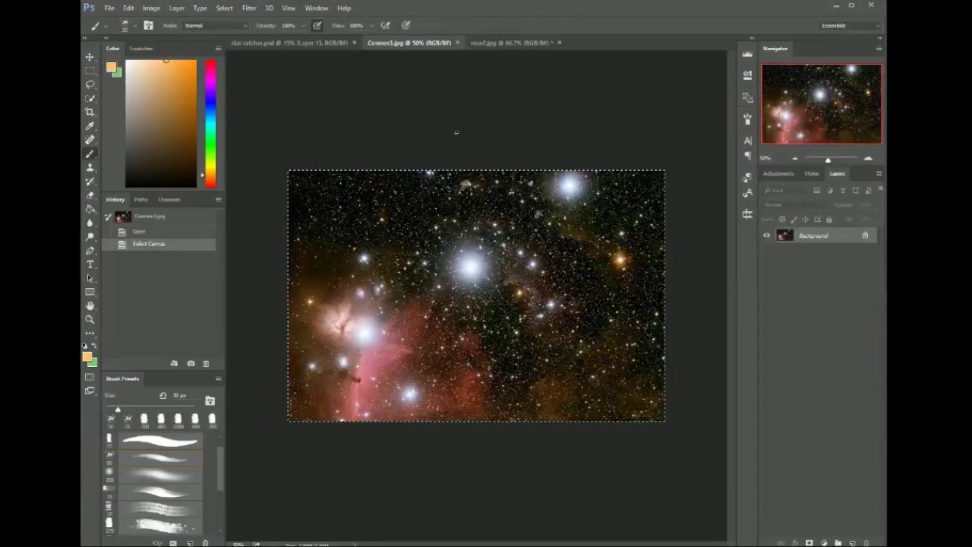
# Paste the copied star photo into rose2.jpg as a new layer and move it to cover the artwork with its nebula.
pyautogui.click(498, 44)
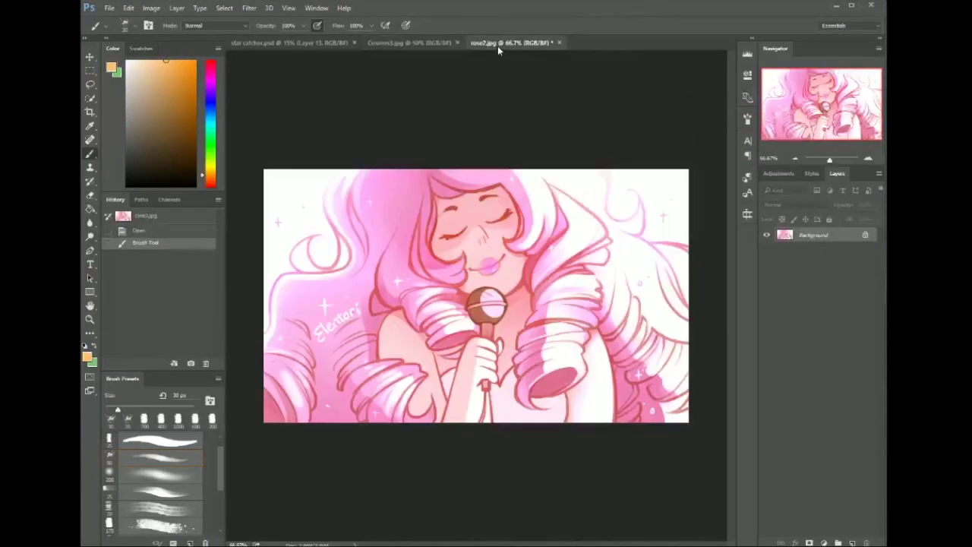
pyautogui.hotkey('ctrl', 'v')
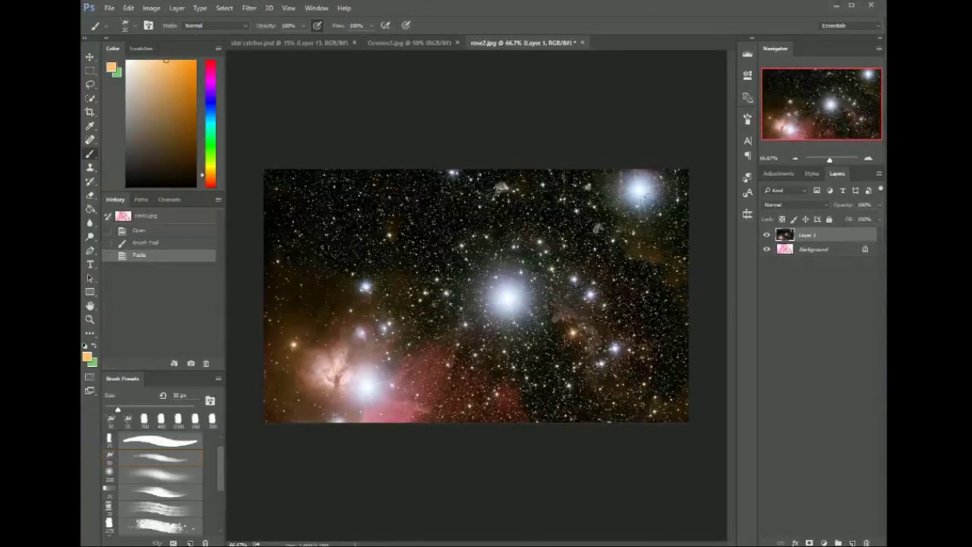
pyautogui.click(89, 57)
pyautogui.moveTo(293, 119); pyautogui.dragTo(380, 142)
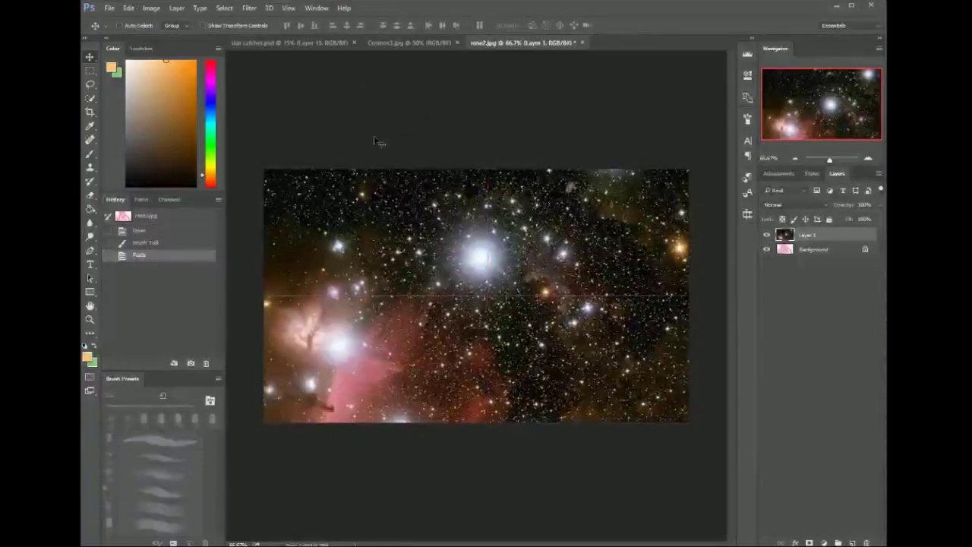
# Set the star layer's blend mode to Linear Dodge (Add) and its opacity to about 64%.
pyautogui.click(803, 204)
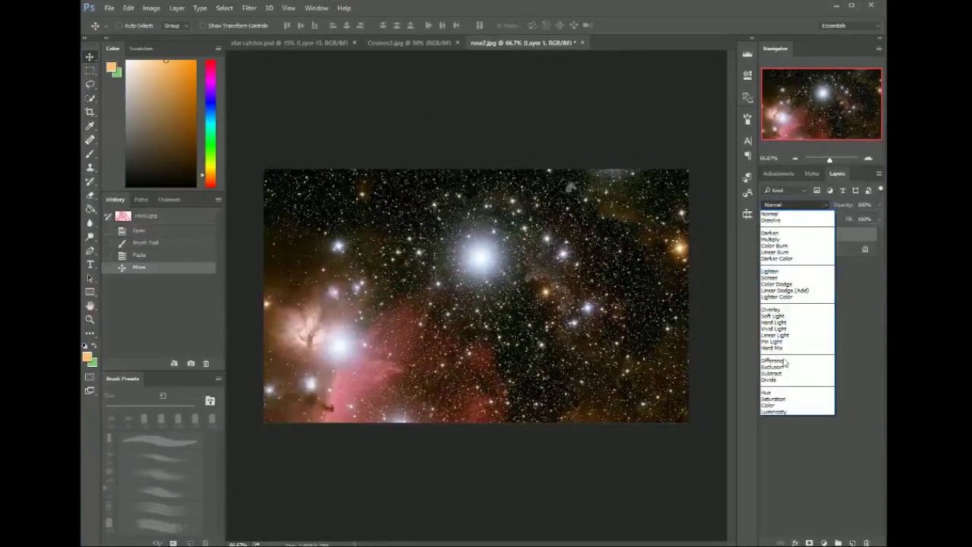
pyautogui.click(787, 290)
pyautogui.click(877, 205)
pyautogui.moveTo(849, 222); pyautogui.dragTo(848, 223)
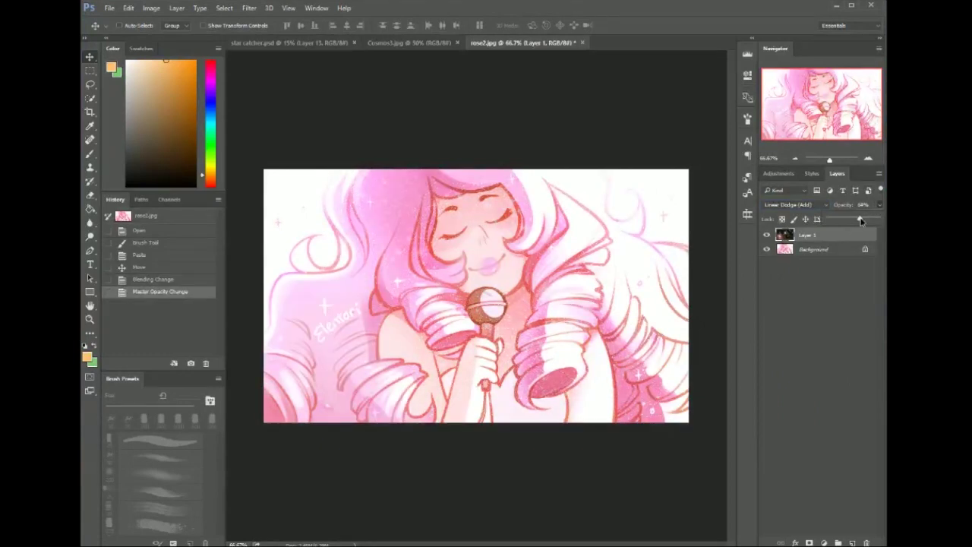
# Examine the star texture in the figure's hair in star catcher.psd up close.
pyautogui.click(414, 43)
pyautogui.click(288, 42)
pyautogui.moveTo(837, 162)
pyautogui.mouseDown()
pyautogui.moveTo(823, 160)
pyautogui.moveTo(829, 171)
pyautogui.mouseUp()
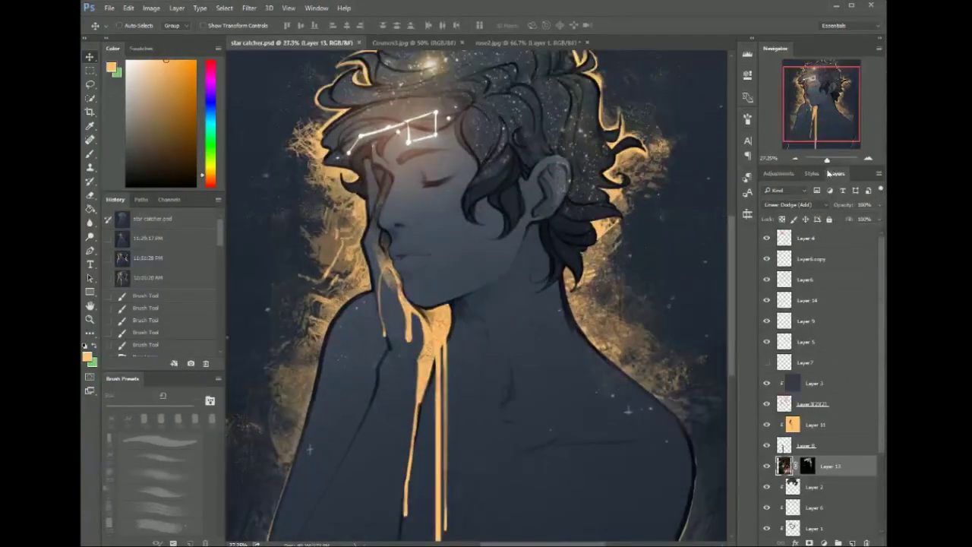
pyautogui.moveTo(808, 96); pyautogui.dragTo(808, 91)
# Change the star layer in rose2.jpg to Overlay blending and compare the artwork with the layer hidden and shown.
pyautogui.click(498, 43)
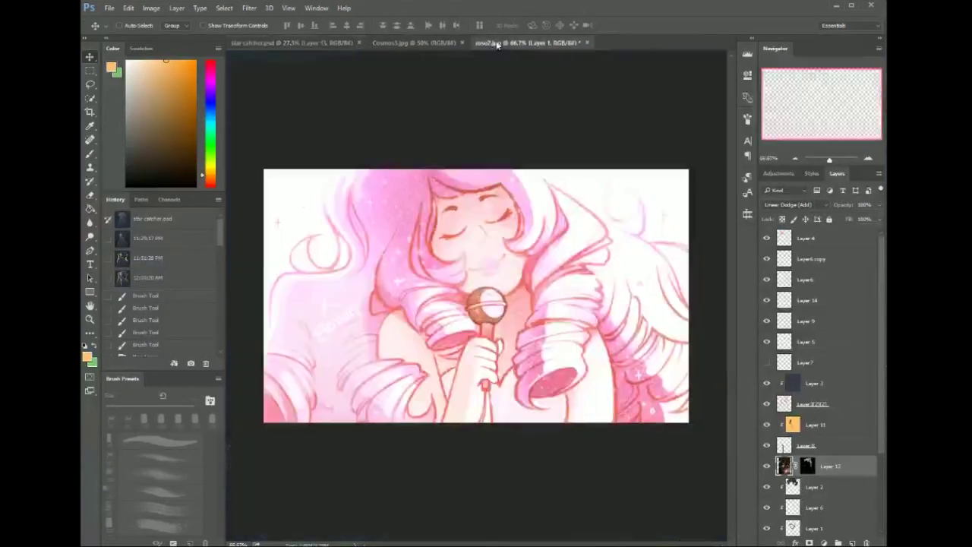
pyautogui.click(785, 206)
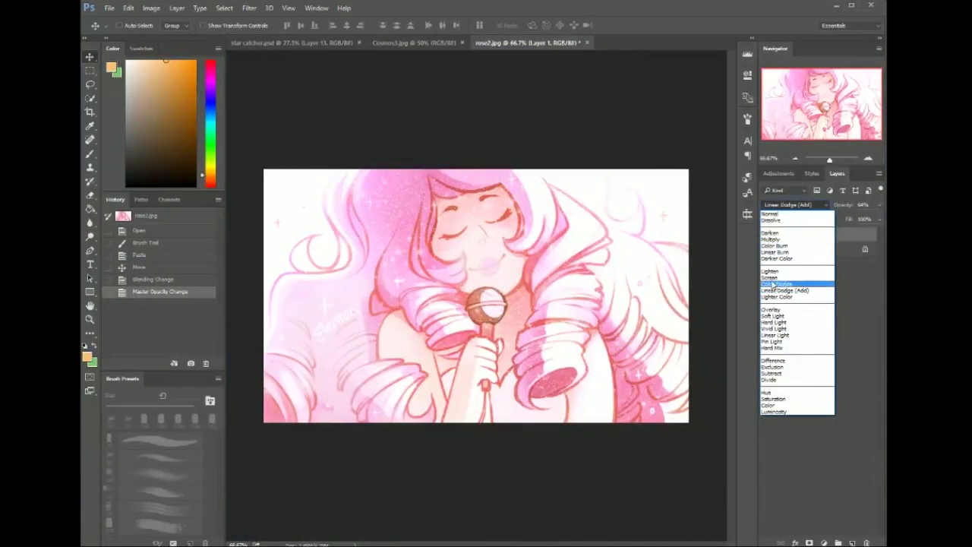
pyautogui.click(778, 311)
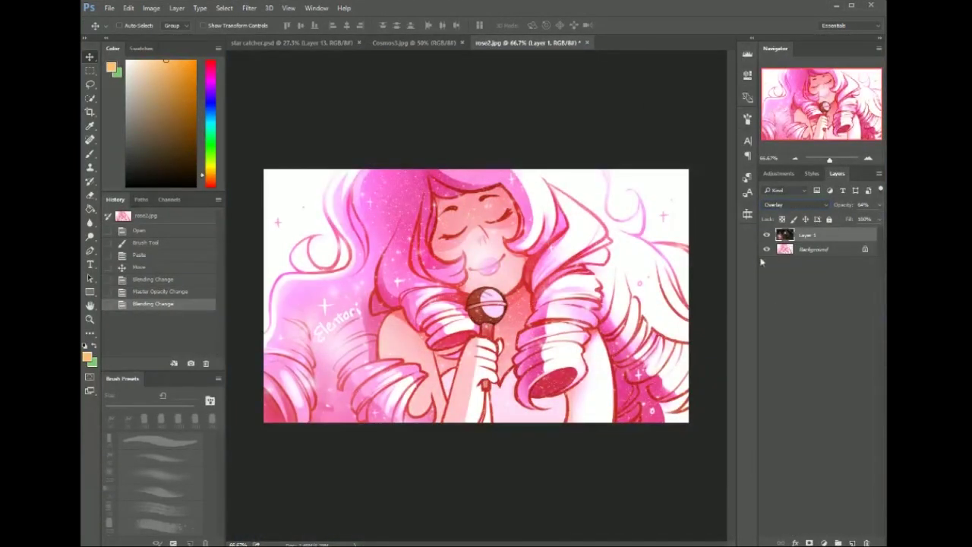
pyautogui.click(768, 236)
pyautogui.click(767, 236)
pyautogui.click(767, 236)
pyautogui.click(767, 236)
# Reposition the star layer over the pink hair and check the effect by toggling its visibility.
pyautogui.moveTo(255, 196); pyautogui.dragTo(305, 249)
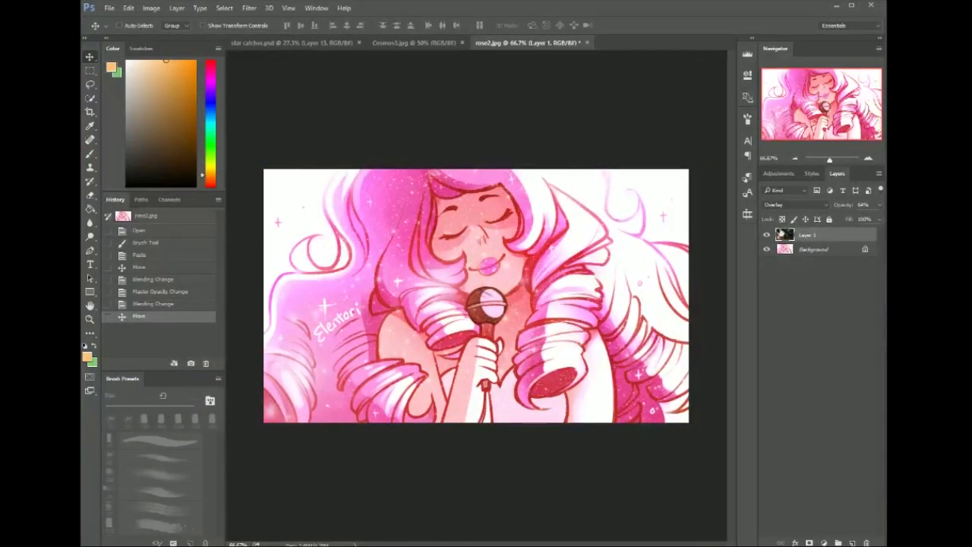
pyautogui.click(767, 237)
pyautogui.click(768, 237)
pyautogui.click(767, 237)
pyautogui.click(767, 237)
pyautogui.click(767, 237)
pyautogui.click(767, 237)
# Add a layer mask to the star layer and fill it with black using the Paint Bucket.
pyautogui.click(809, 543)
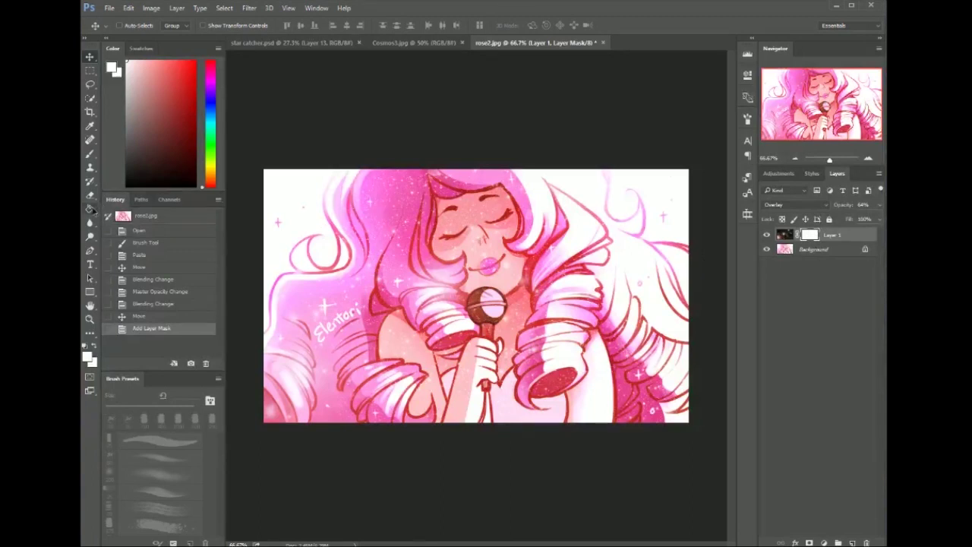
pyautogui.click(91, 208)
pyautogui.press('x')
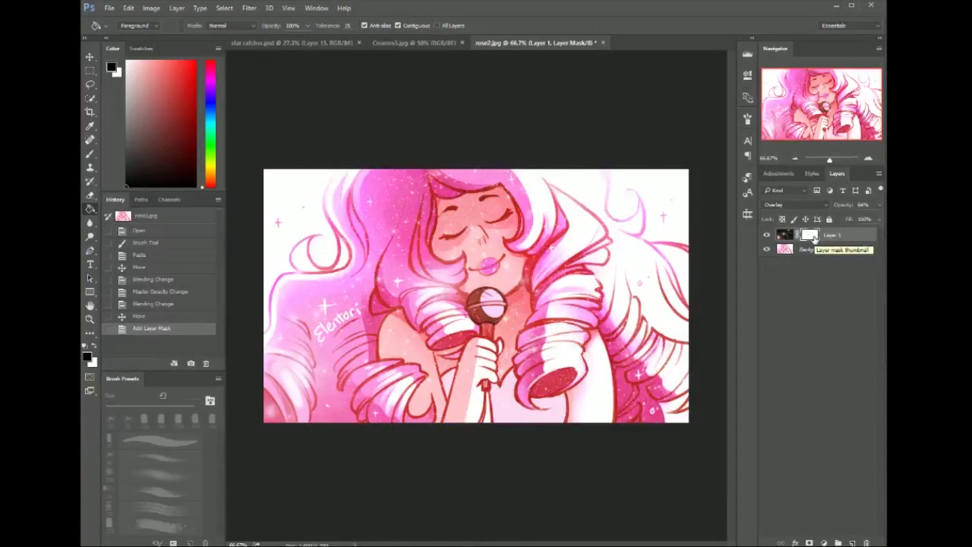
pyautogui.click(565, 258)
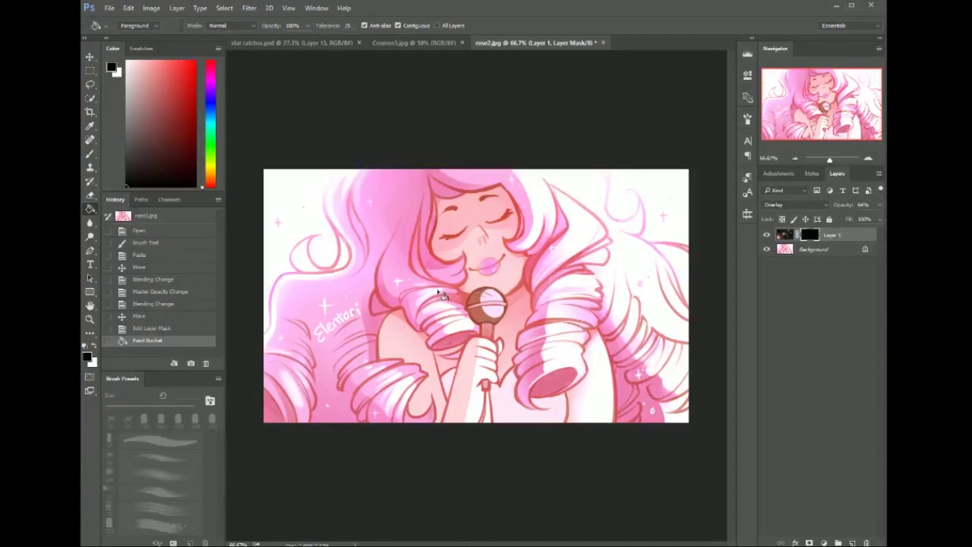
# Paint white on the mask with a 150 px speckled brush to reveal stars in the hair beside the face.
pyautogui.click(90, 154)
pyautogui.press('x')
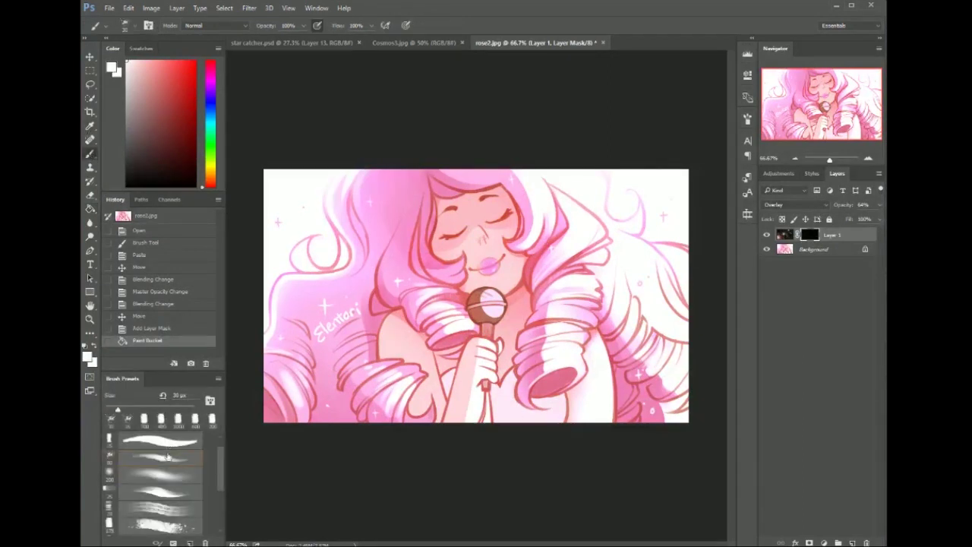
pyautogui.click(157, 444)
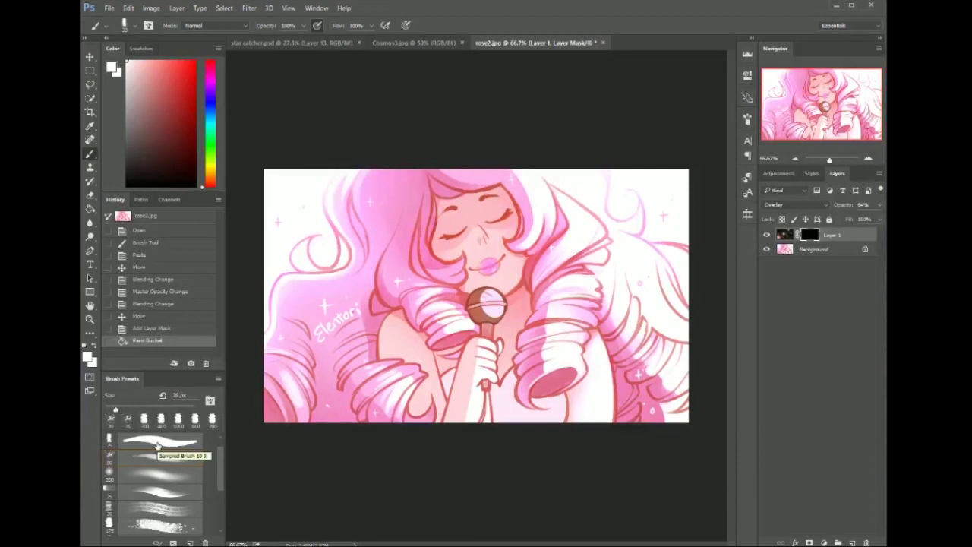
pyautogui.doubleClick(808, 235)
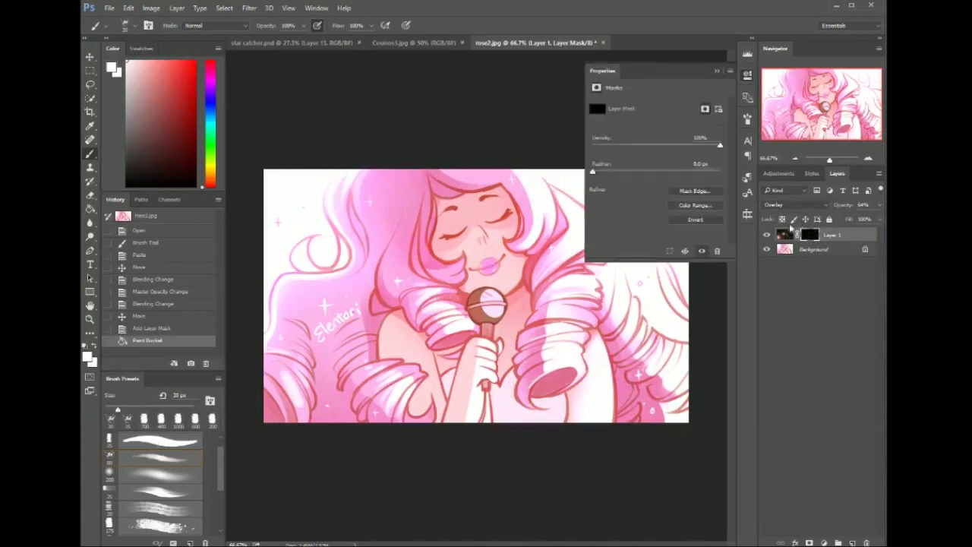
pyautogui.click(711, 309)
pyautogui.click(410, 224)
pyautogui.press(']')
pyautogui.press(']')
pyautogui.press(']')
pyautogui.press(']')
pyautogui.press(']')
pyautogui.press(']')
pyautogui.press(']')
pyautogui.press(']')
pyautogui.press(']')
pyautogui.press(']')
pyautogui.moveTo(403, 209)
pyautogui.mouseDown()
pyautogui.moveTo(372, 292)
pyautogui.moveTo(434, 295)
pyautogui.mouseUp()
pyautogui.moveTo(434, 296); pyautogui.dragTo(458, 364)
pyautogui.click(748, 75)
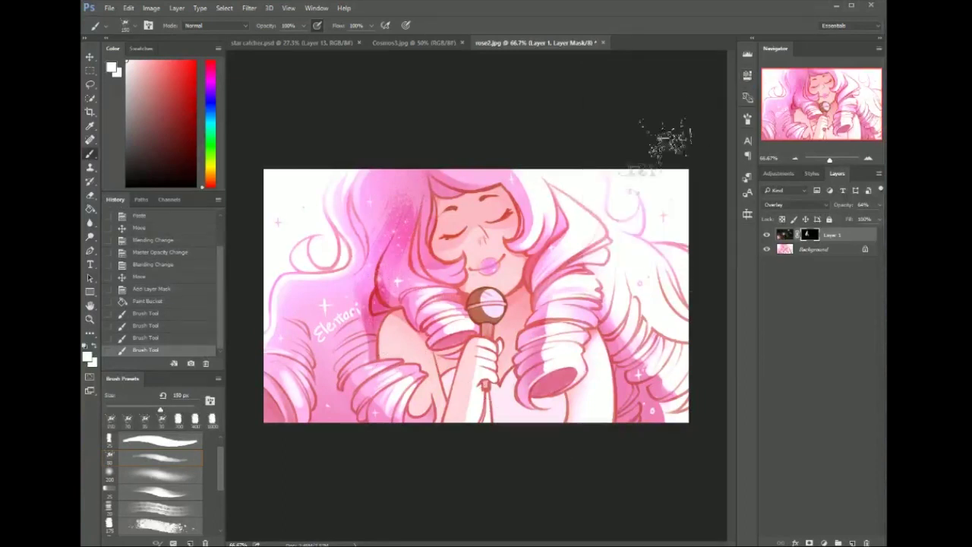
# Brush white on the mask over the ringlets and shadowed curls beside the white dress to reveal stars there.
pyautogui.moveTo(546, 194); pyautogui.dragTo(583, 393)
pyautogui.moveTo(578, 232); pyautogui.dragTo(578, 407)
pyautogui.moveTo(583, 273); pyautogui.dragTo(603, 391)
pyautogui.moveTo(638, 327); pyautogui.dragTo(621, 401)
pyautogui.moveTo(667, 322); pyautogui.dragTo(659, 425)
# Enlarge the brush to 200 px and reveal more stars in the lower curls and the hair around the crown.
pyautogui.press(']')
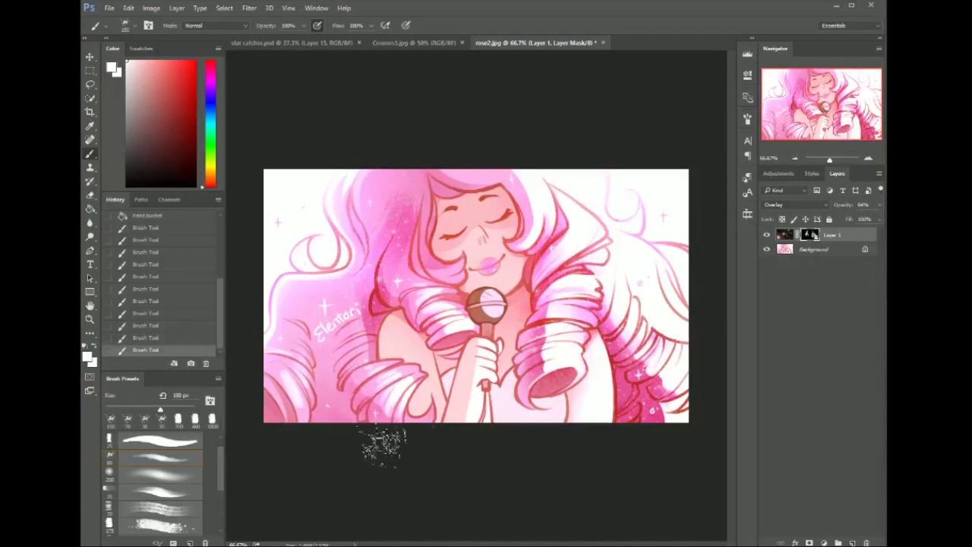
pyautogui.press(']')
pyautogui.moveTo(320, 371); pyautogui.dragTo(319, 432)
pyautogui.moveTo(414, 383); pyautogui.dragTo(443, 344)
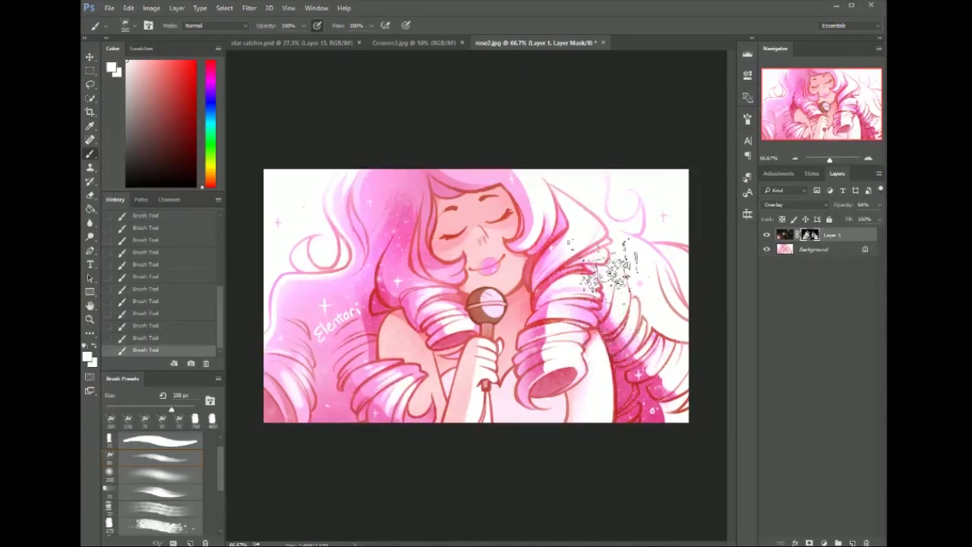
pyautogui.moveTo(434, 173)
pyautogui.mouseDown()
pyautogui.moveTo(408, 219)
pyautogui.moveTo(366, 252)
pyautogui.mouseUp()
pyautogui.moveTo(373, 202); pyautogui.dragTo(384, 259)
pyautogui.moveTo(530, 193); pyautogui.dragTo(470, 164)
# Switch to black with the speckled brush preset, enlarge the brush slightly, and paint on the mask over the curls beside the microphone.
pyautogui.press('x')
pyautogui.click(160, 457)
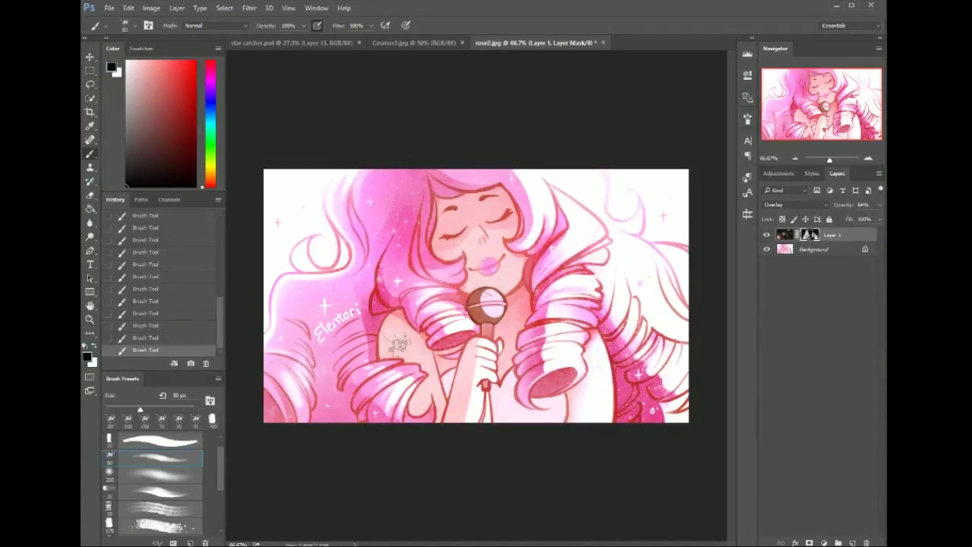
pyautogui.moveTo(171, 140); pyautogui.dragTo(116, 11)
pyautogui.press(']')
pyautogui.moveTo(601, 235); pyautogui.dragTo(638, 310)
# Choose gray, enlarge the brush to 125 px, and paint on the mask along the cheek to tone down the stars, darkening the gray after.
pyautogui.moveTo(163, 120); pyautogui.dragTo(123, 135)
pyautogui.press(']')
pyautogui.press(']')
pyautogui.moveTo(442, 249); pyautogui.dragTo(456, 275)
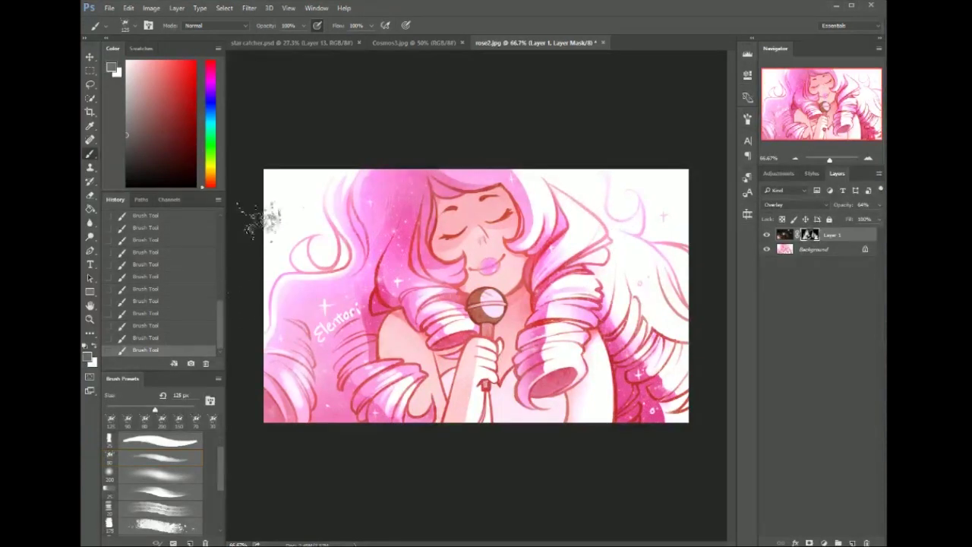
pyautogui.moveTo(135, 130); pyautogui.dragTo(121, 161)
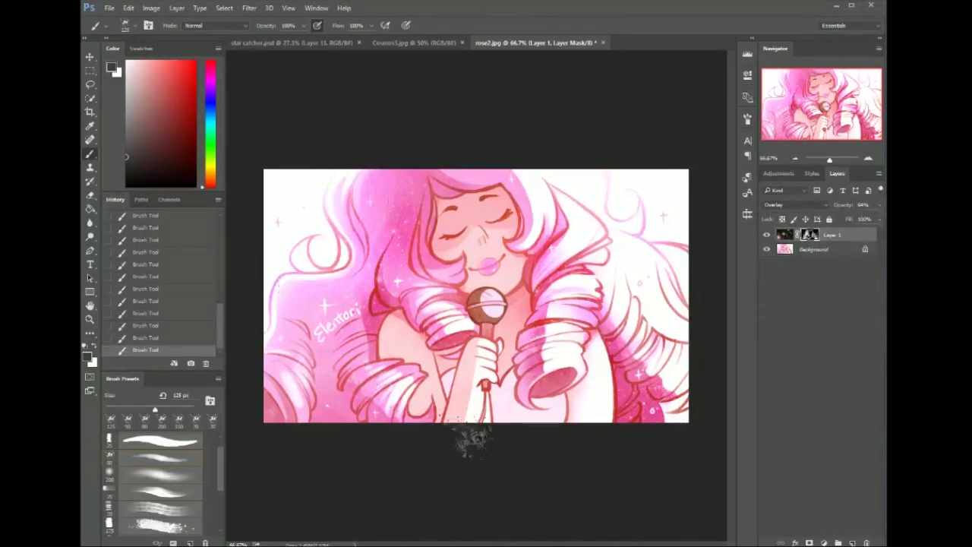
# Switch to PaintTool SAI with rose2.jpg and Cosmos3.jpg open, and paste the entire star photo onto rose2.jpg as a new layer.
pyautogui.click(835, 5)
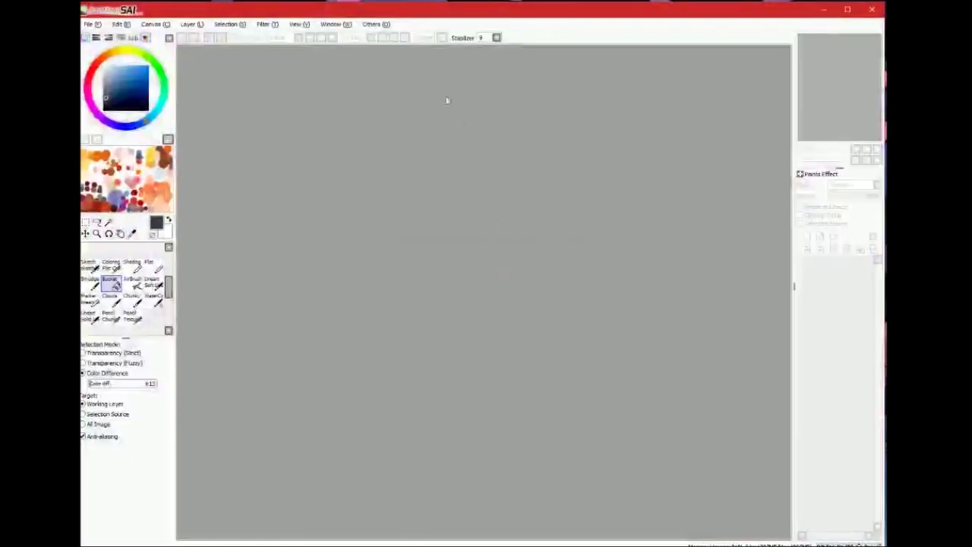
pyautogui.click(91, 24)
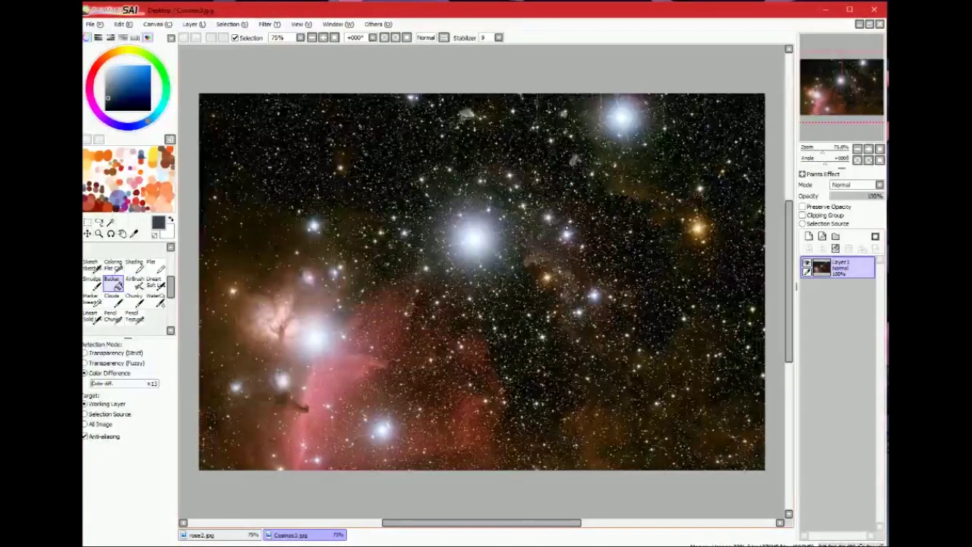
pyautogui.hotkey('ctrl', 'a')
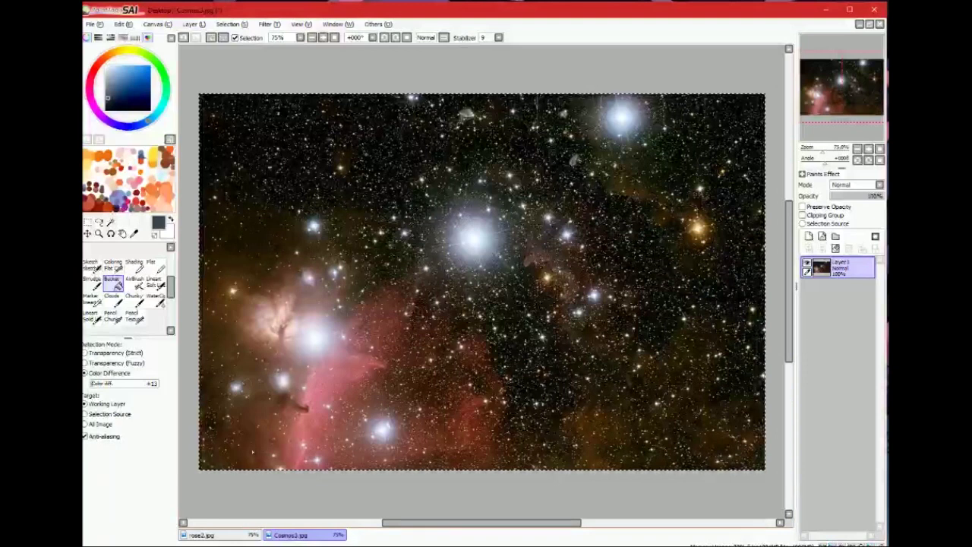
pyautogui.click(228, 535)
pyautogui.hotkey('ctrl', 'v')
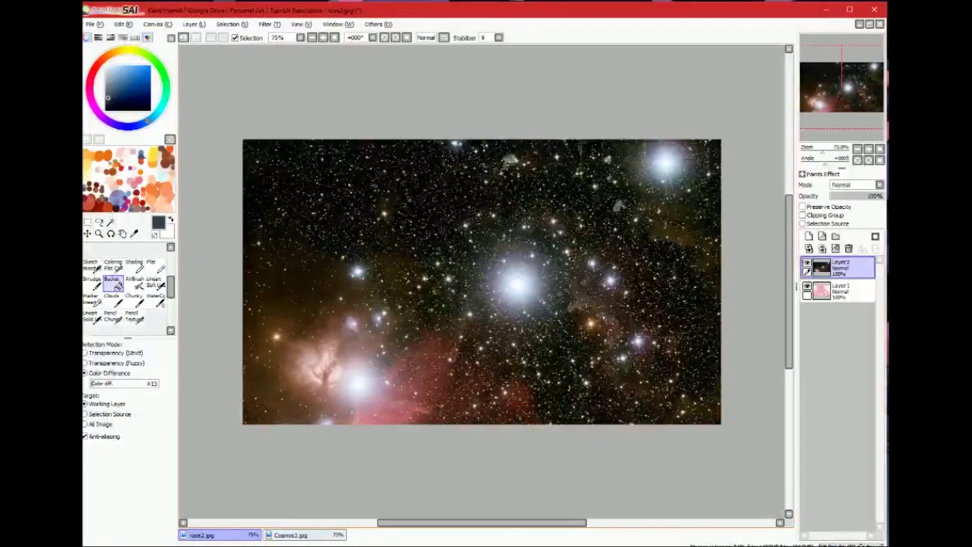
# Toggle the pasted star layer's visibility repeatedly to compare the artwork with and without it, leaving the layer shown.
pyautogui.click(807, 262)
pyautogui.click(807, 262)
pyautogui.click(807, 262)
pyautogui.click(806, 262)
pyautogui.click(807, 262)
pyautogui.click(806, 262)
pyautogui.click(807, 262)
pyautogui.click(807, 262)
pyautogui.click(807, 262)
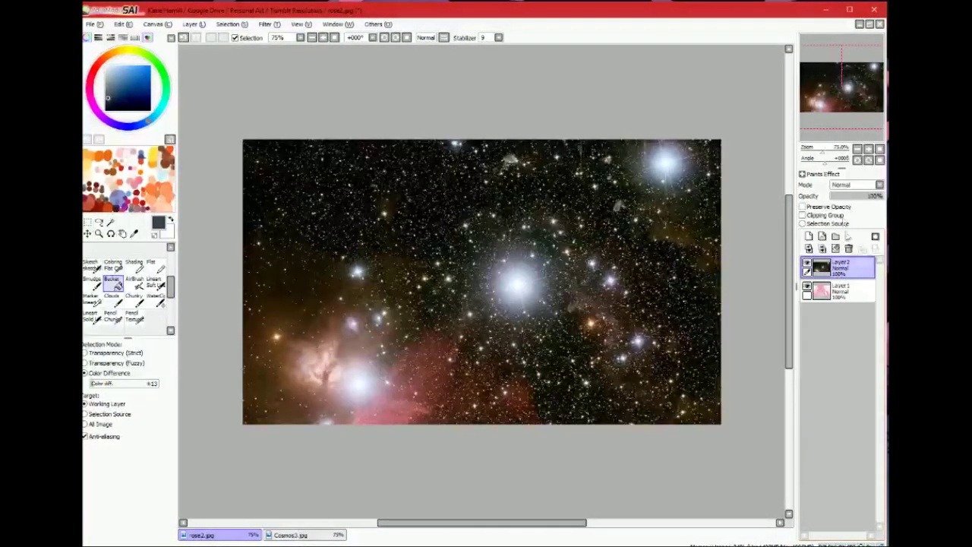
# Set the star layer's blend mode to Overlay, compare it hidden and shown, and lower its opacity to 35%.
pyautogui.click(843, 186)
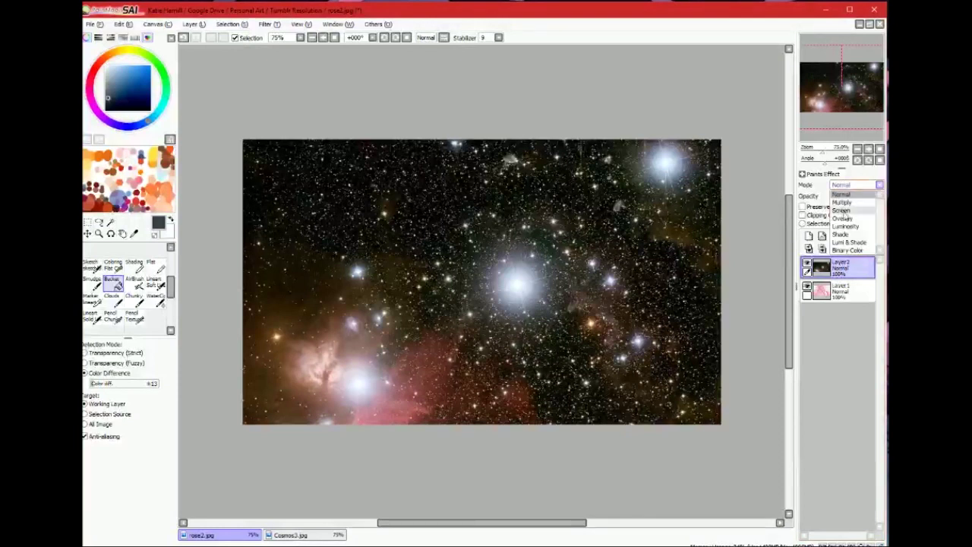
pyautogui.click(848, 219)
pyautogui.click(808, 263)
pyautogui.click(807, 263)
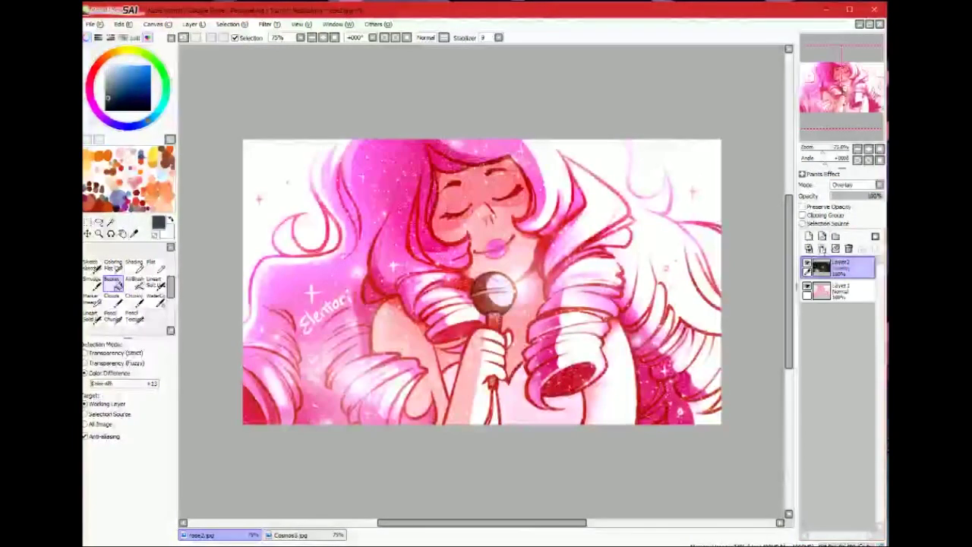
pyautogui.moveTo(862, 198); pyautogui.dragTo(850, 201)
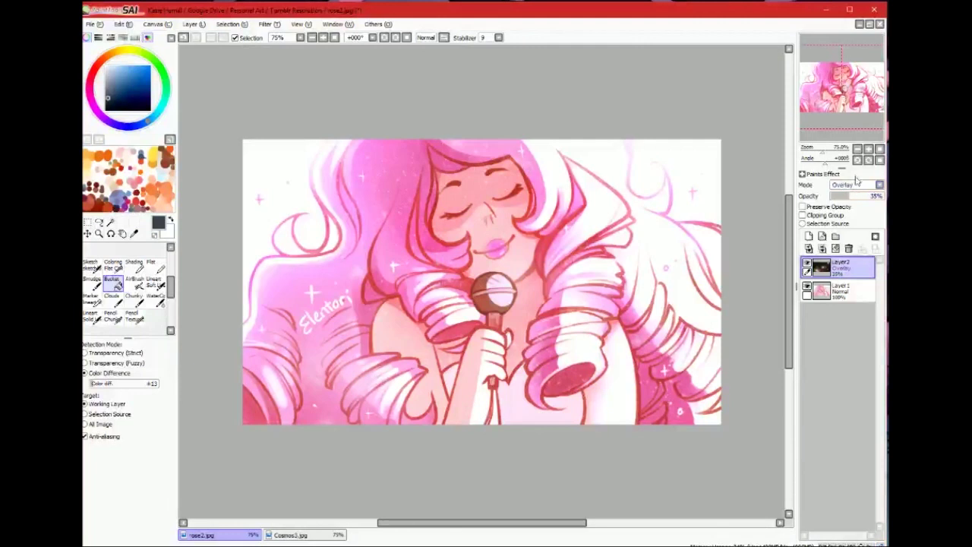
# Change the star layer's blend mode to Luminosity and adjust its opacity.
pyautogui.click(852, 186)
pyautogui.click(845, 226)
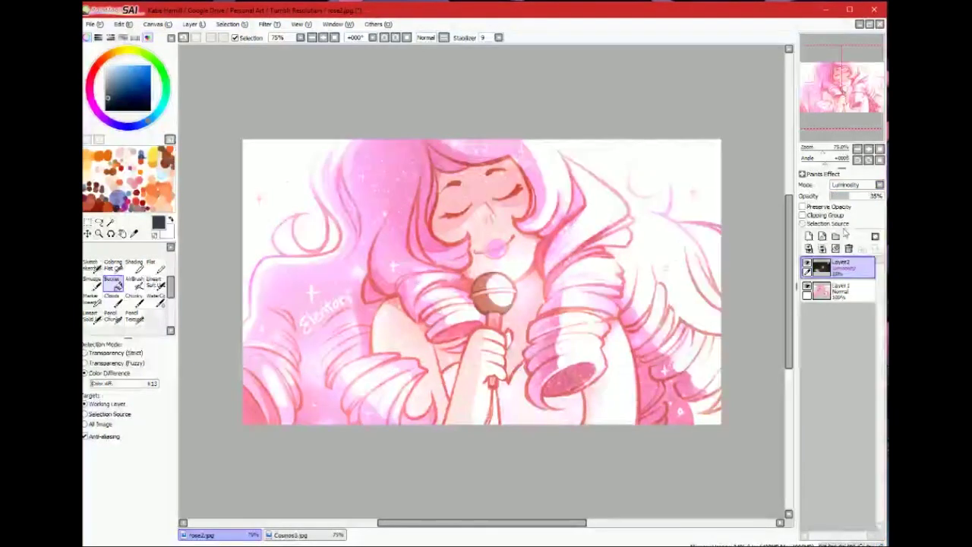
pyautogui.moveTo(851, 199)
pyautogui.mouseDown()
pyautogui.moveTo(879, 196)
pyautogui.moveTo(849, 206)
pyautogui.mouseUp()
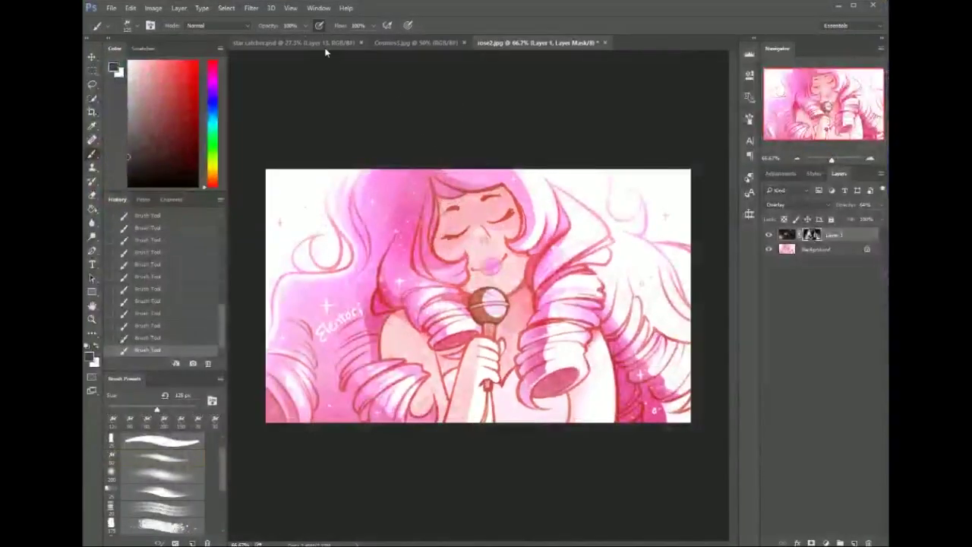
# In Photoshop, examine star catcher.psd with Layer 4 hidden and shown, and return to PaintTool SAI.
pyautogui.click(326, 44)
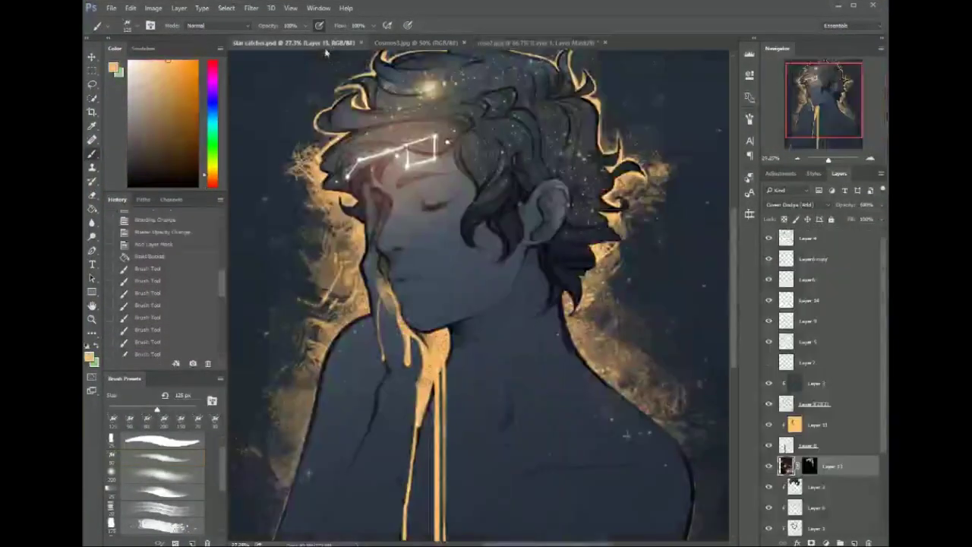
pyautogui.click(771, 238)
pyautogui.click(771, 238)
pyautogui.click(771, 238)
pyautogui.click(771, 238)
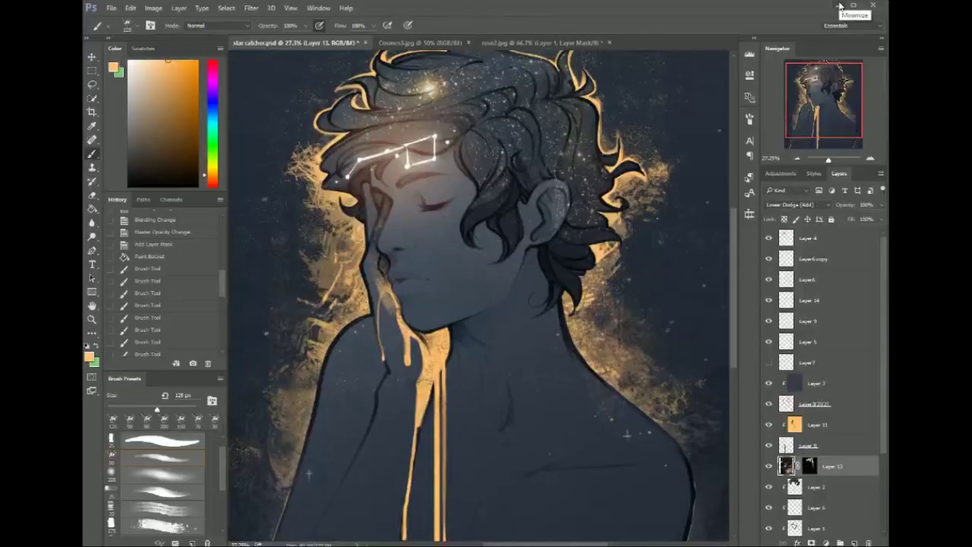
pyautogui.click(840, 6)
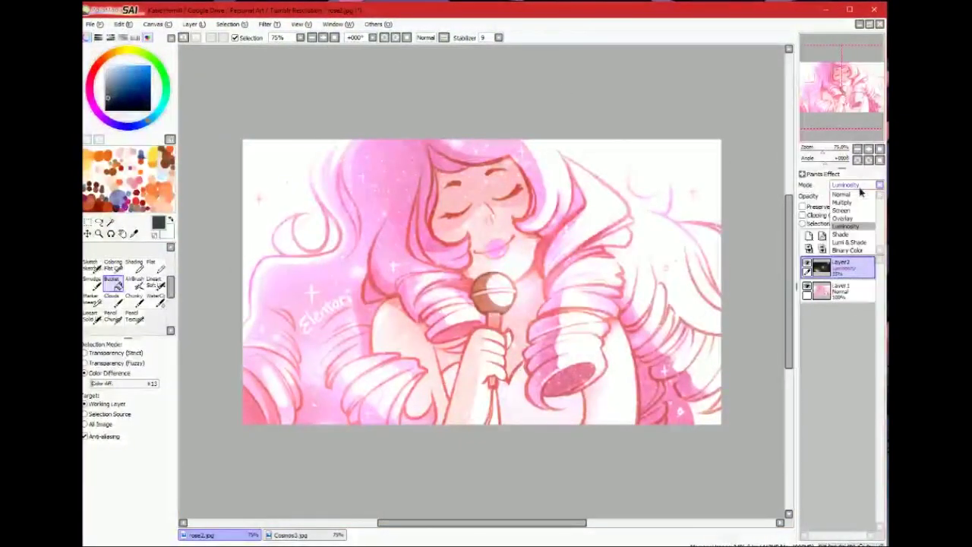